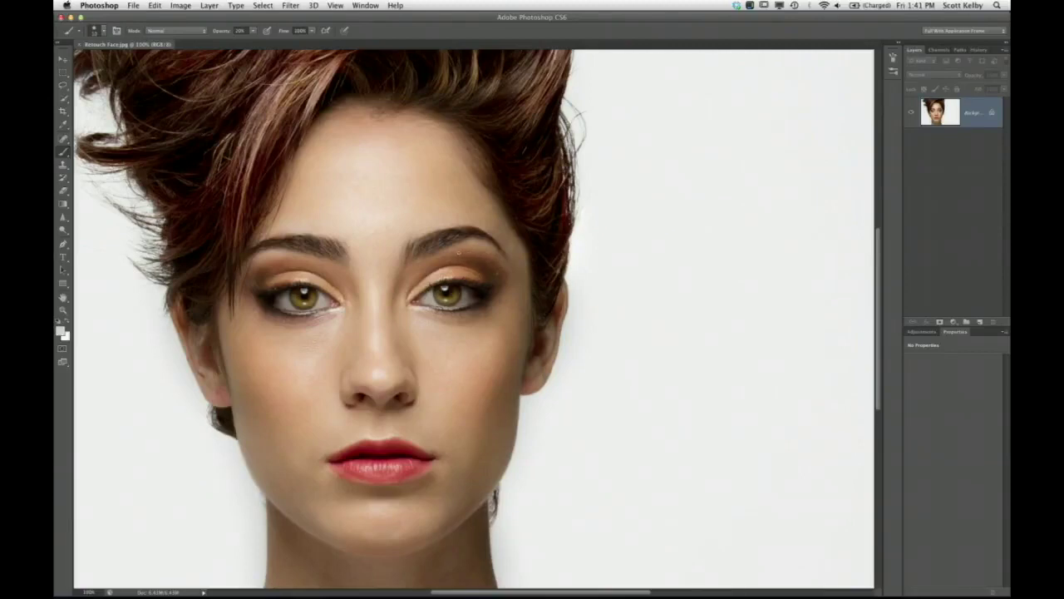
# Step: Duplicate the background layer in Screen blend mode and hide the copy behind a black layer mask
pyautogui.press('super+j')
pyautogui.click(930, 73)
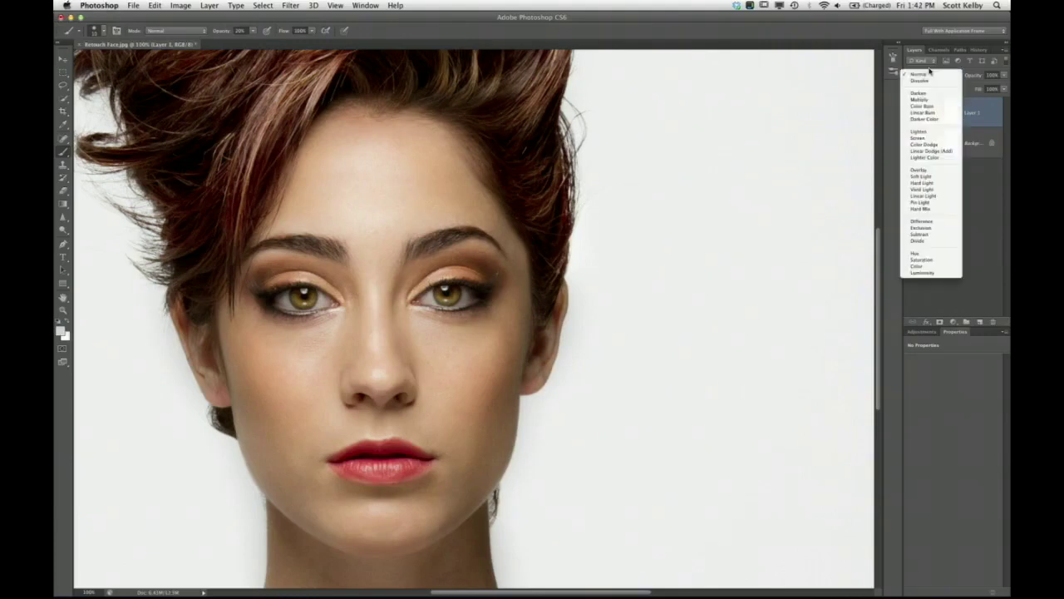
pyautogui.click(930, 138)
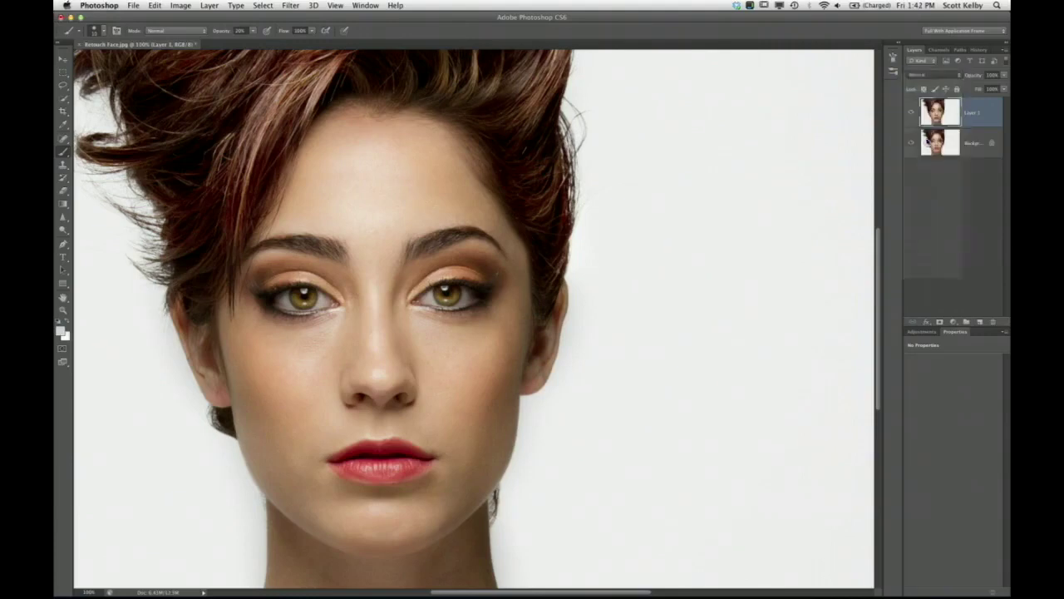
pyautogui.keyDown('alt'); pyautogui.click(940, 323); pyautogui.keyUp('alt')
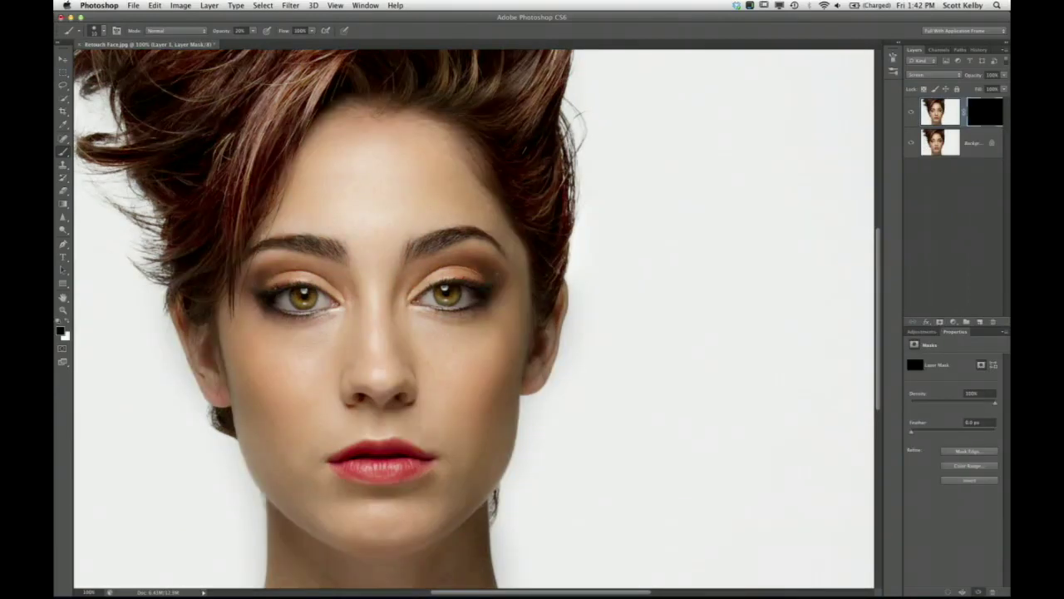
# Step: Paint the mask white over the whites of both eyes at 100% brush opacity, cleaning up the spill with black
pyautogui.click(70, 323)
pyautogui.moveTo(287, 295)
pyautogui.mouseDown()
pyautogui.moveTo(283, 302)
pyautogui.moveTo(328, 299)
pyautogui.moveTo(289, 315)
pyautogui.moveTo(317, 310)
pyautogui.mouseUp()
pyautogui.press('0')
pyautogui.moveTo(425, 299)
pyautogui.mouseDown()
pyautogui.moveTo(464, 304)
pyautogui.moveTo(471, 283)
pyautogui.mouseUp()
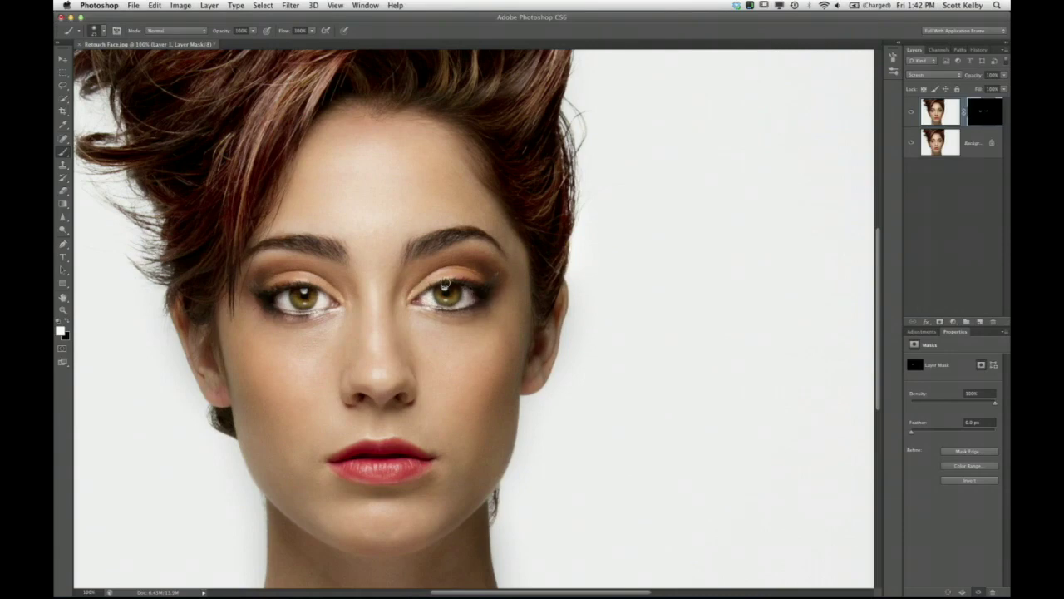
pyautogui.click(69, 325)
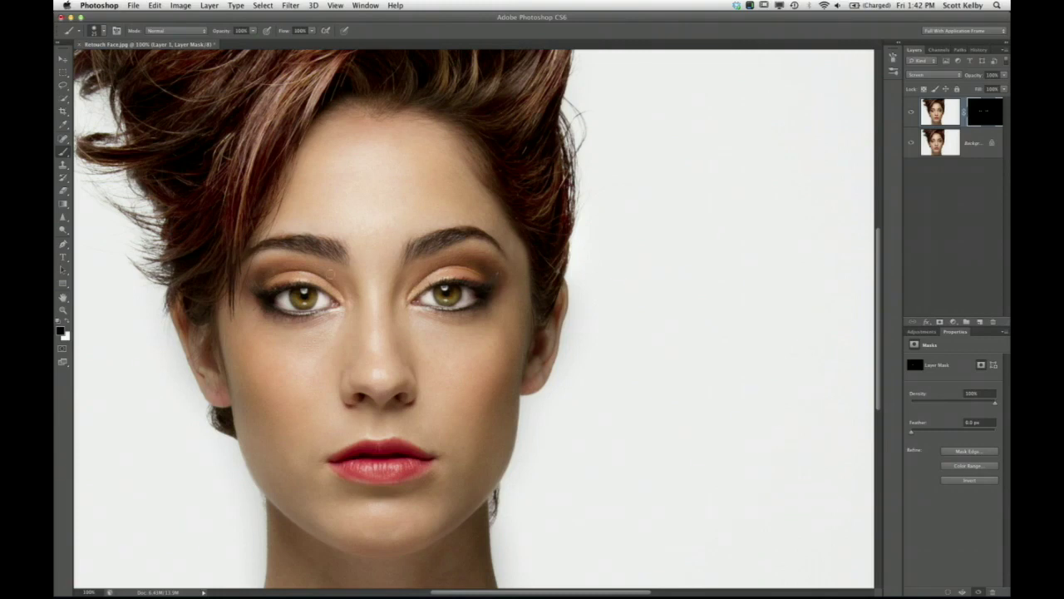
# Step: Lower the brightening layer's opacity to about 50% and merge it down into the background
pyautogui.click(1006, 74)
pyautogui.moveTo(1005, 89); pyautogui.dragTo(983, 88)
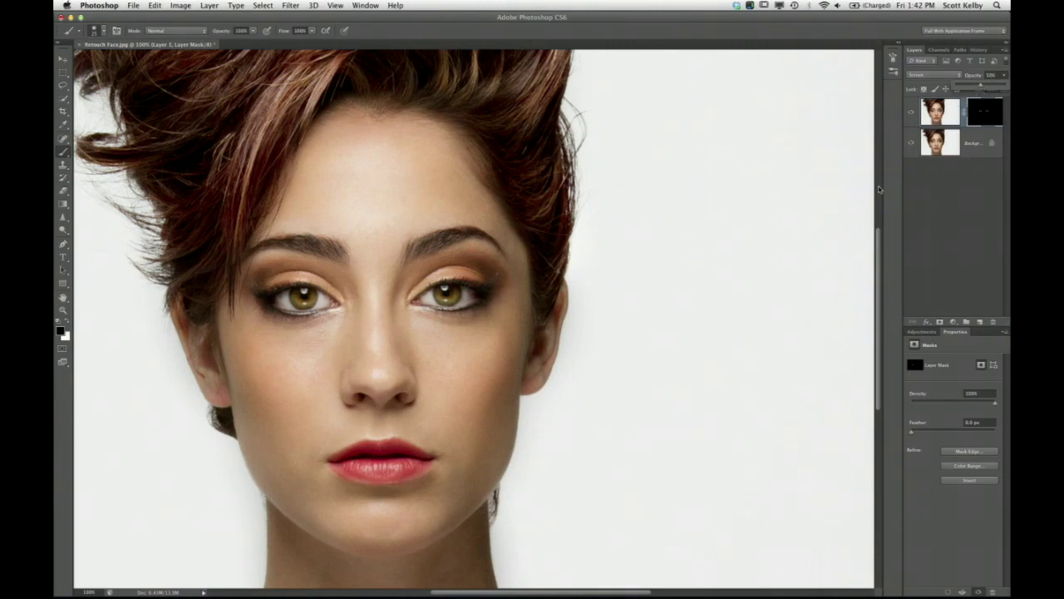
pyautogui.press('super+e')
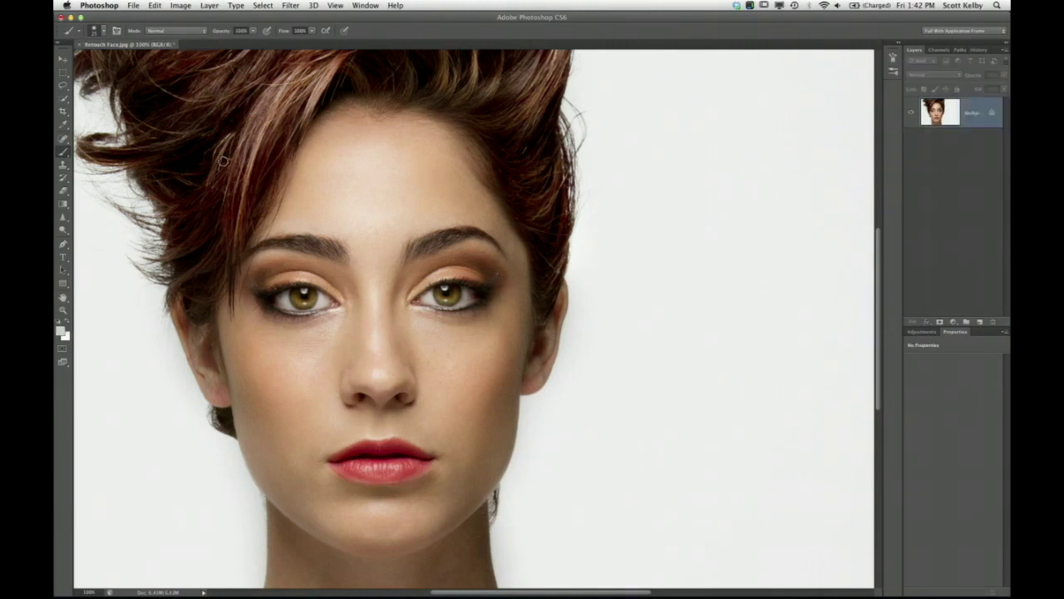
# Step: Draw an elliptical selection over the iris of the image's left eye and fill it with white on a new layer
pyautogui.click(65, 57)
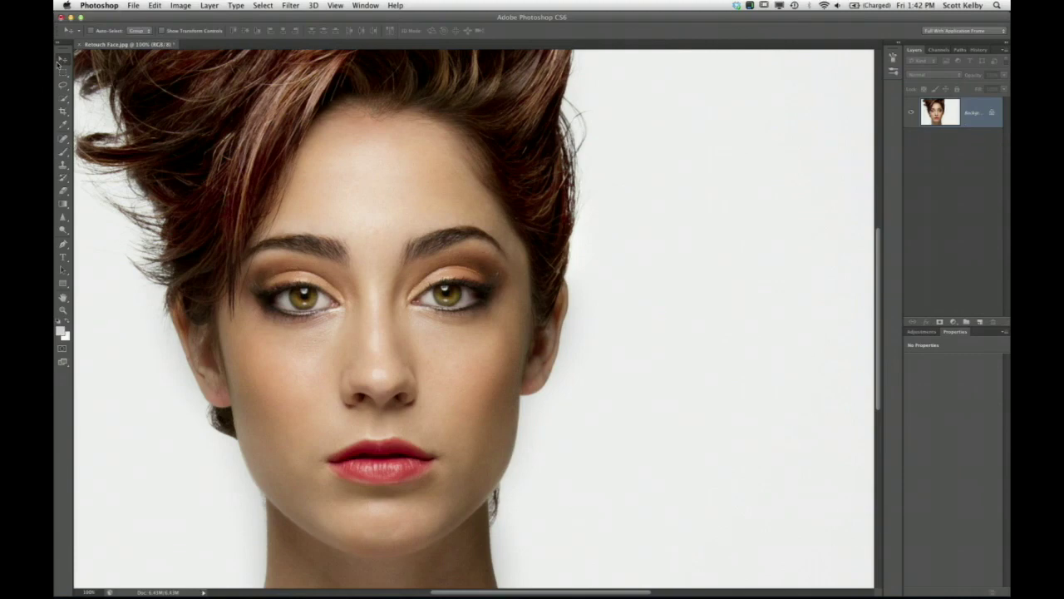
pyautogui.press('super+equal')
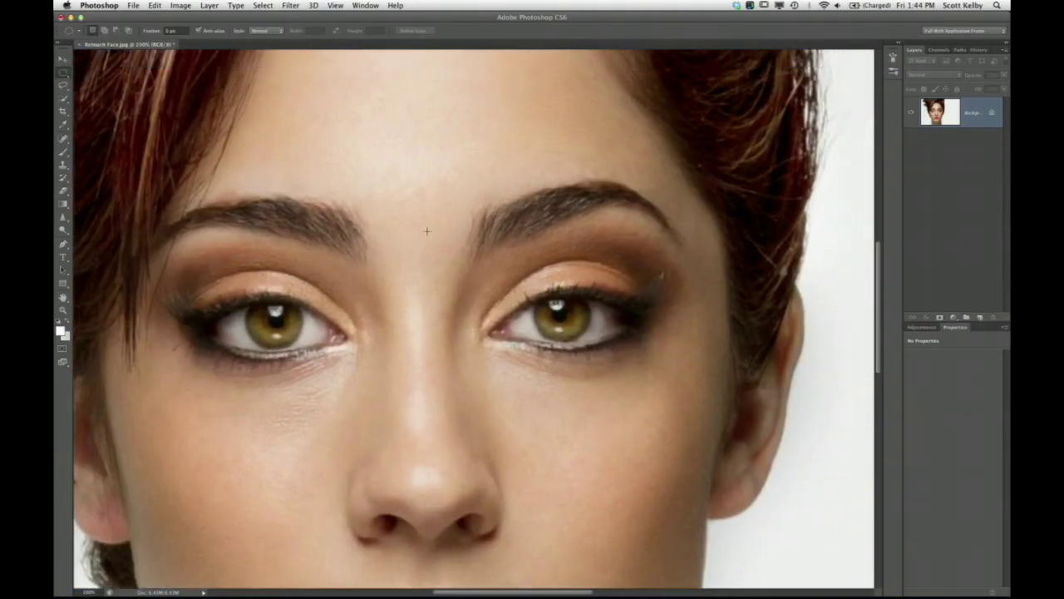
pyautogui.moveTo(408, 259); pyautogui.dragTo(447, 228)
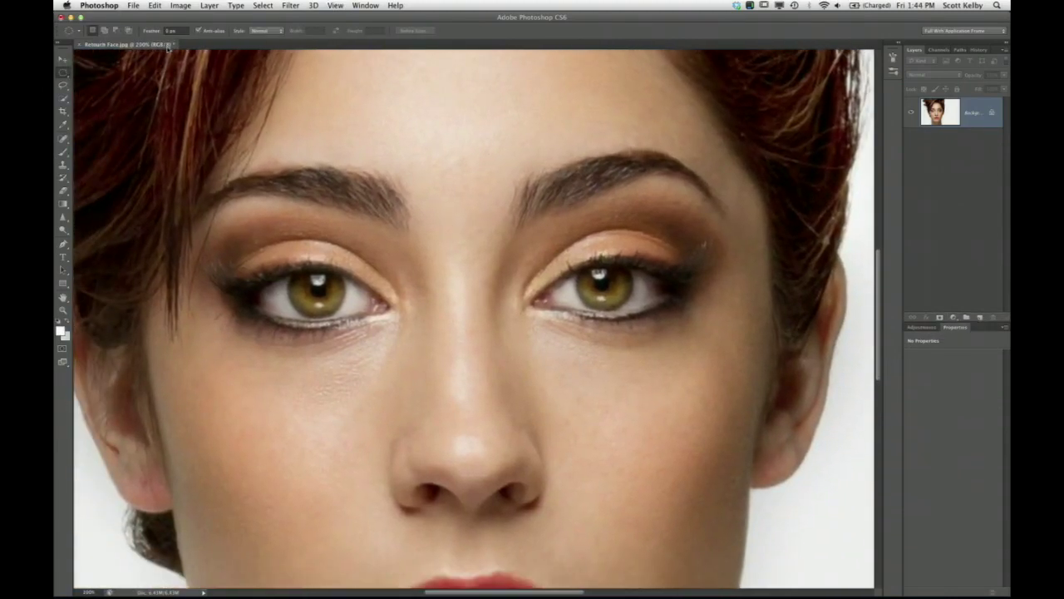
pyautogui.click(64, 59)
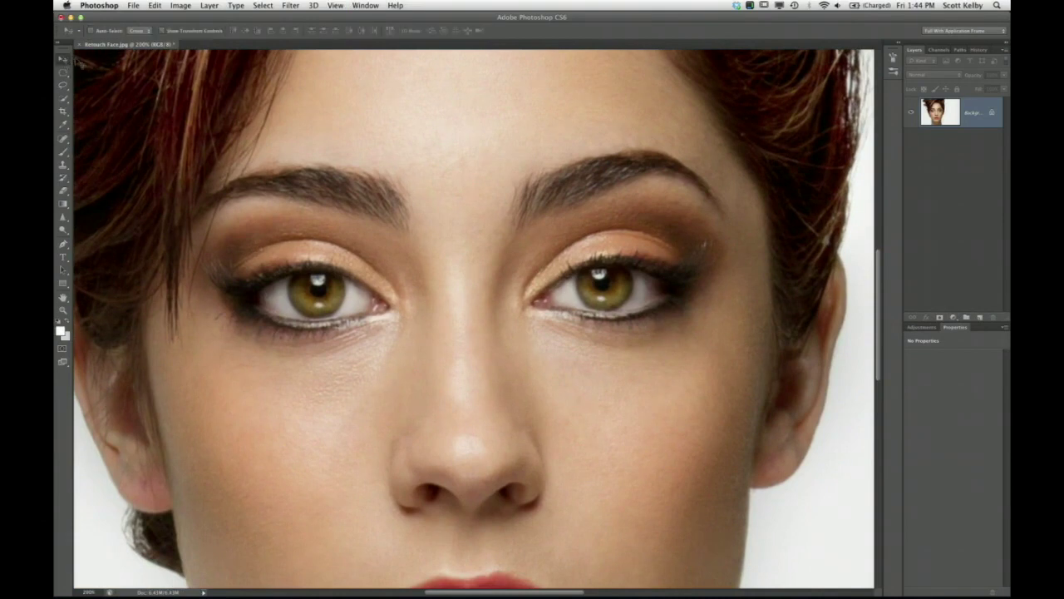
pyautogui.click(980, 319)
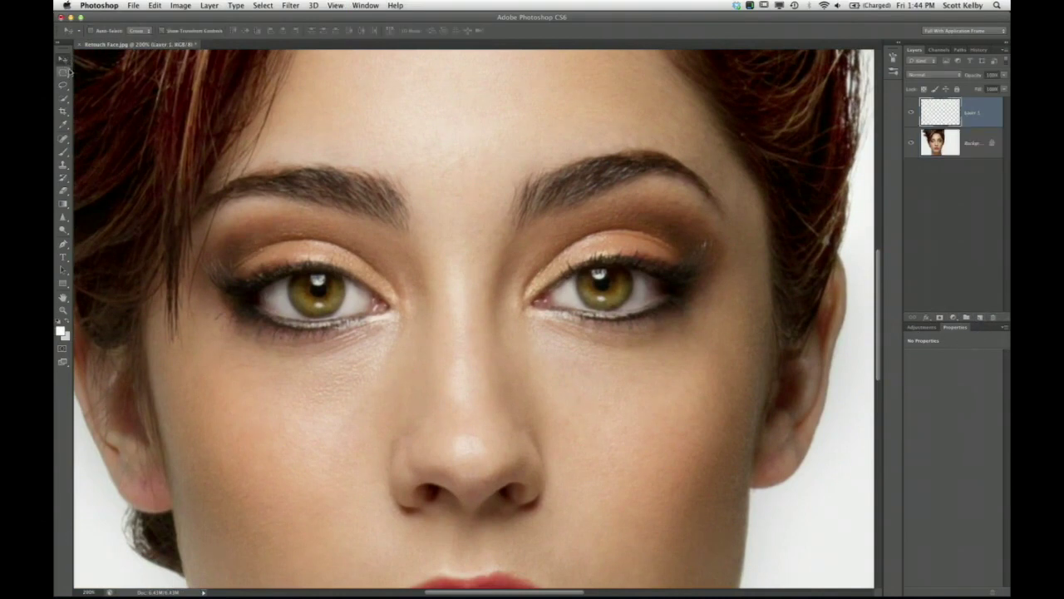
pyautogui.moveTo(64, 73); pyautogui.dragTo(138, 84)
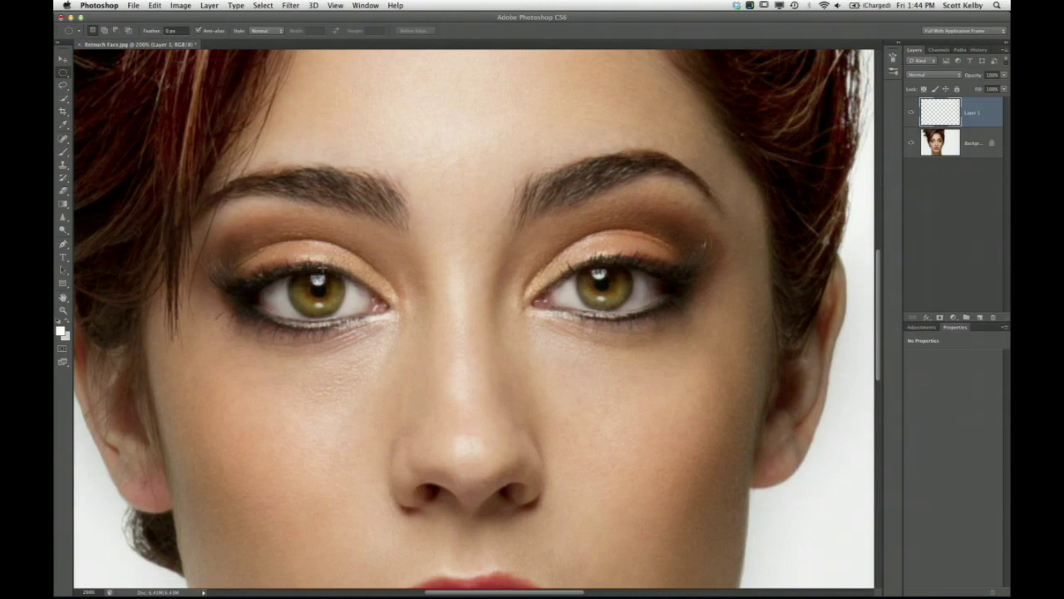
pyautogui.moveTo(293, 258); pyautogui.dragTo(343, 314)
pyautogui.press('d')
pyautogui.press('x')
pyautogui.hotkey('alt', 'BackSpace')
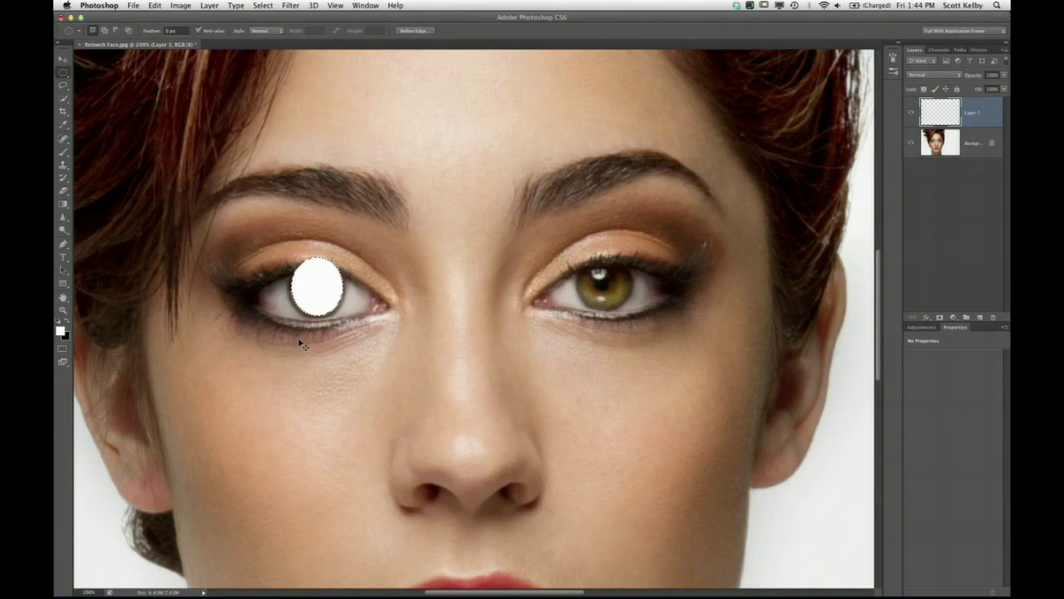
pyautogui.press('super+d')
# Step: Delete the upper part of the white ellipse using a rectangular selection
pyautogui.click(64, 73)
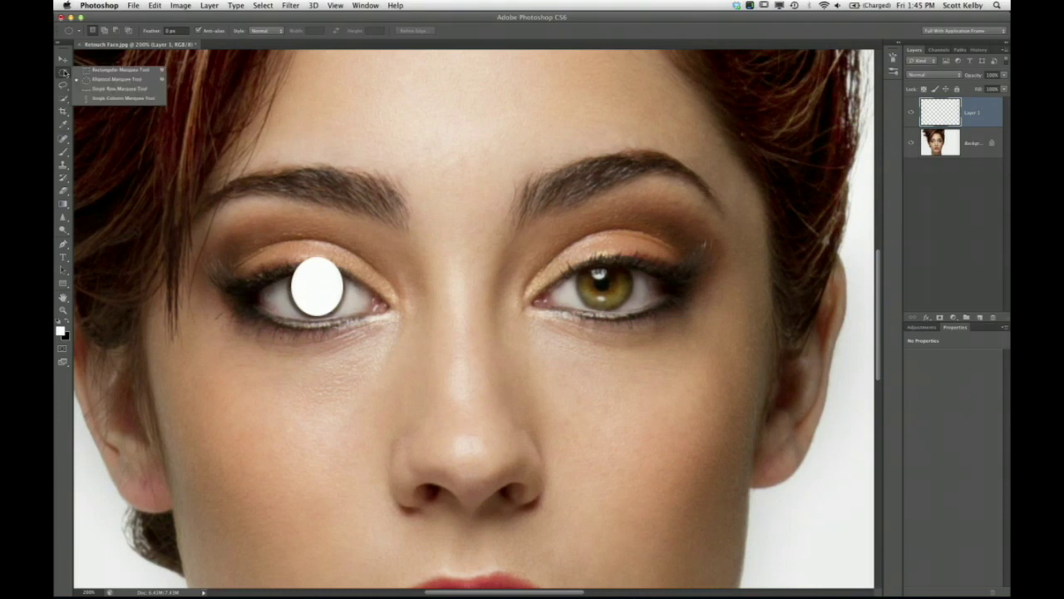
pyautogui.click(117, 70)
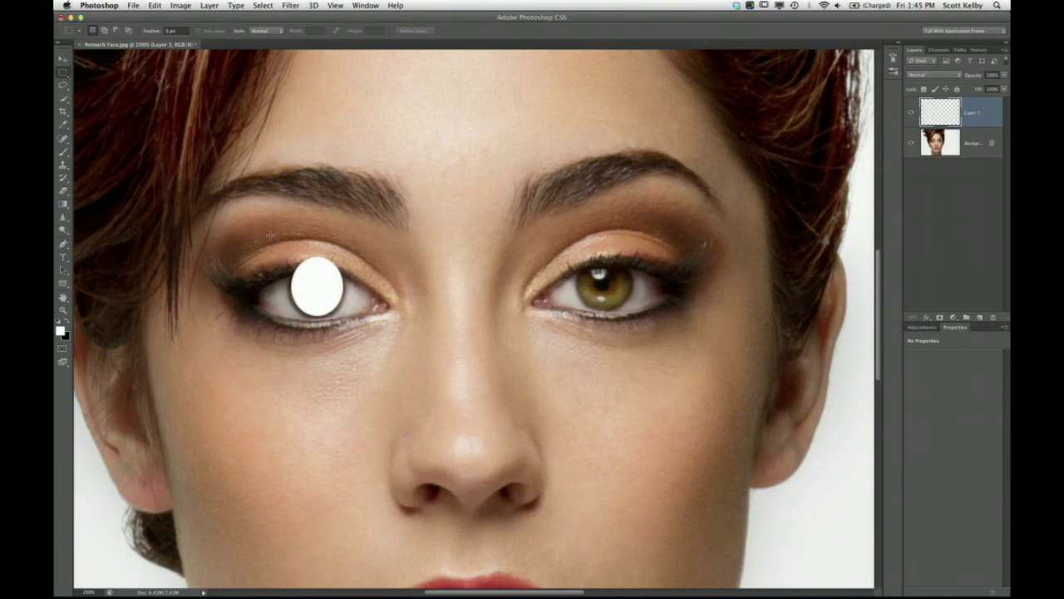
pyautogui.moveTo(270, 237); pyautogui.dragTo(377, 301)
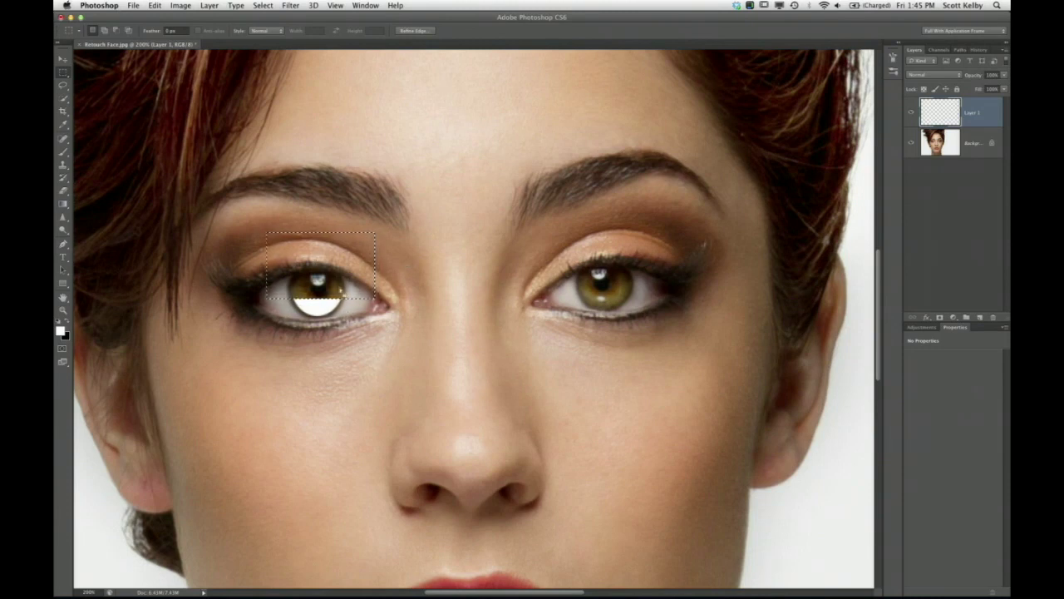
pyautogui.press('super+d')
# Step: Load the remaining white shape as a selection, shift it slightly upward and delete the overlap to form a crescent
pyautogui.keyDown('super'); pyautogui.click(937, 117); pyautogui.keyUp('super')
pyautogui.moveTo(319, 307); pyautogui.dragTo(320, 293)
pyautogui.press('super+d')
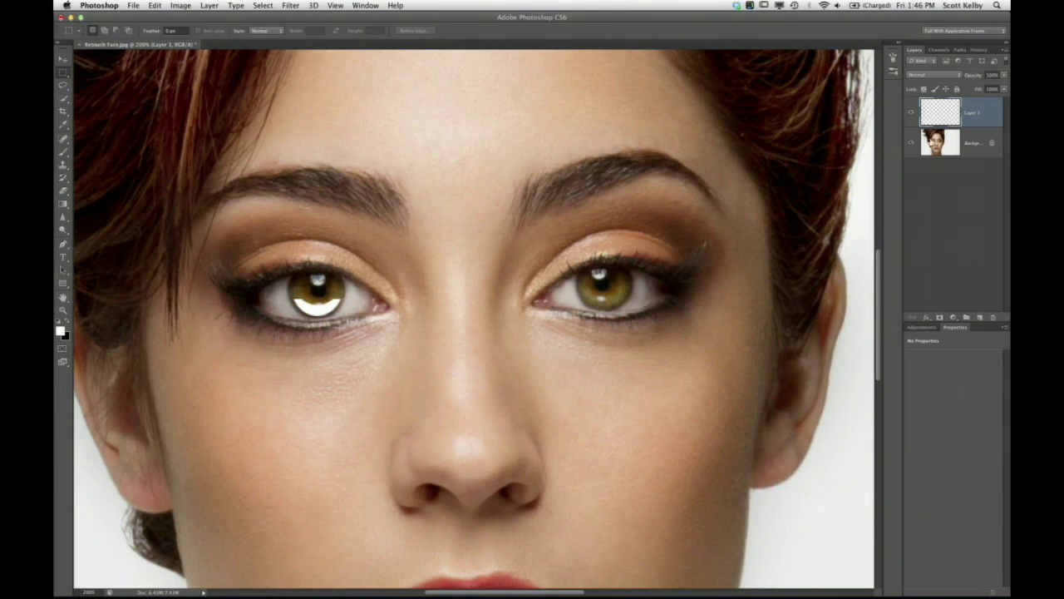
# Step: Undo the crescent cuts back to the full white ellipse and deselect
pyautogui.press('super+z')
pyautogui.press('alt+super+z')
pyautogui.press('super+d')
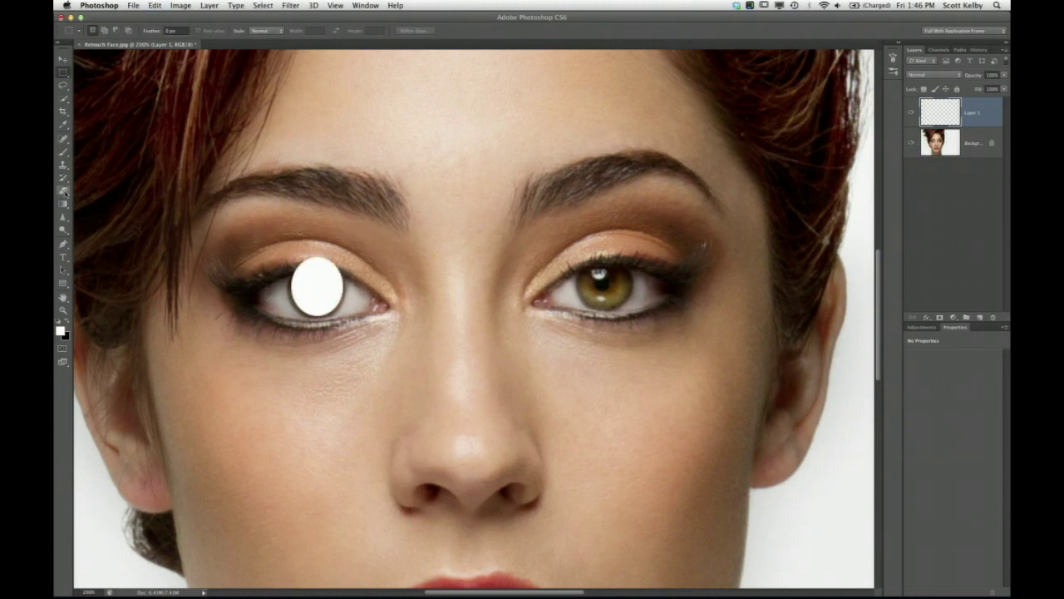
# Step: Try shaping the crescent by erasing the ellipse's upper part with the Eraser tool, and discard that layer
pyautogui.click(63, 190)
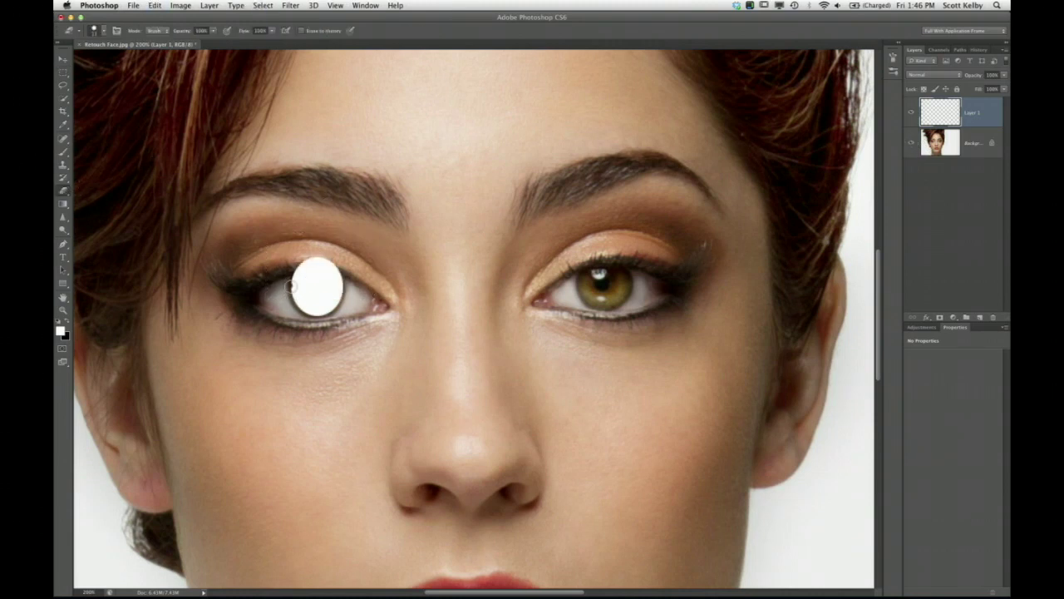
pyautogui.moveTo(287, 289)
pyautogui.mouseDown()
pyautogui.moveTo(325, 283)
pyautogui.moveTo(295, 272)
pyautogui.moveTo(343, 275)
pyautogui.moveTo(310, 301)
pyautogui.moveTo(326, 300)
pyautogui.mouseUp()
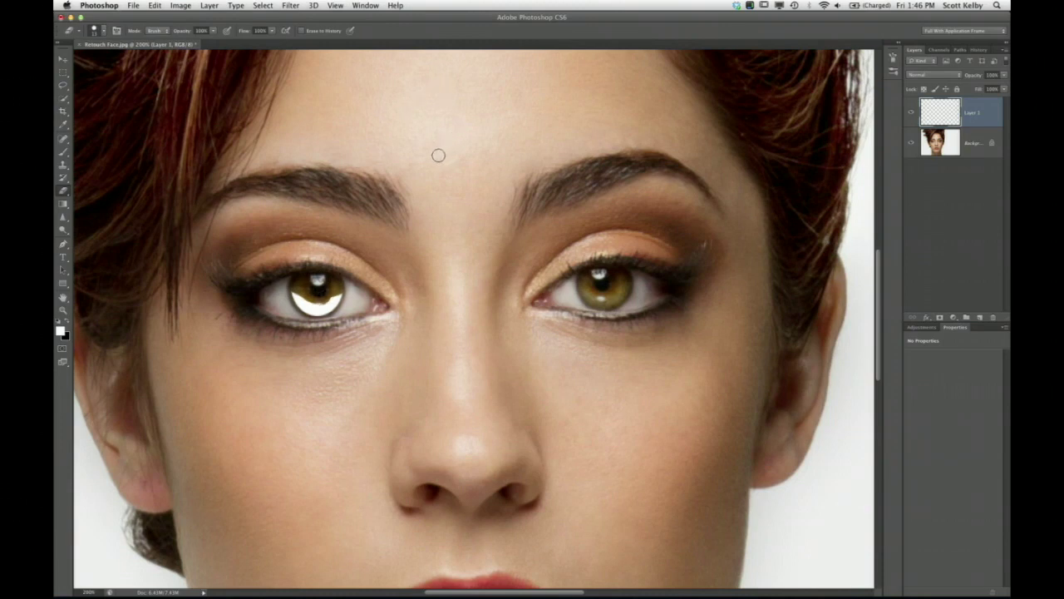
pyautogui.moveTo(936, 115); pyautogui.dragTo(992, 317)
# Step: Add a new blank layer and fill an elliptical selection over the left-hand iris with white
pyautogui.click(979, 318)
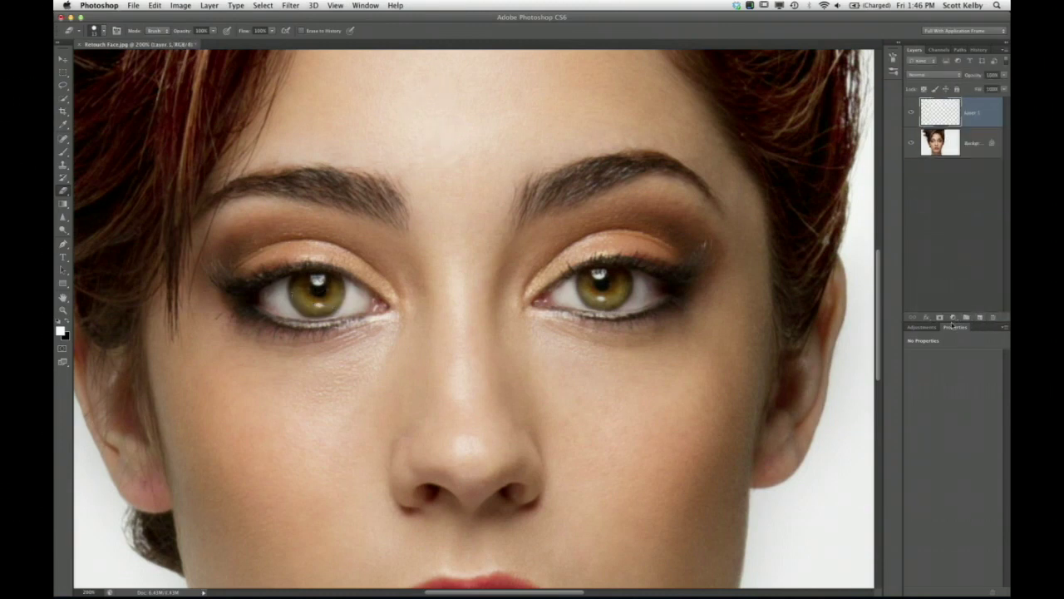
pyautogui.click(63, 72)
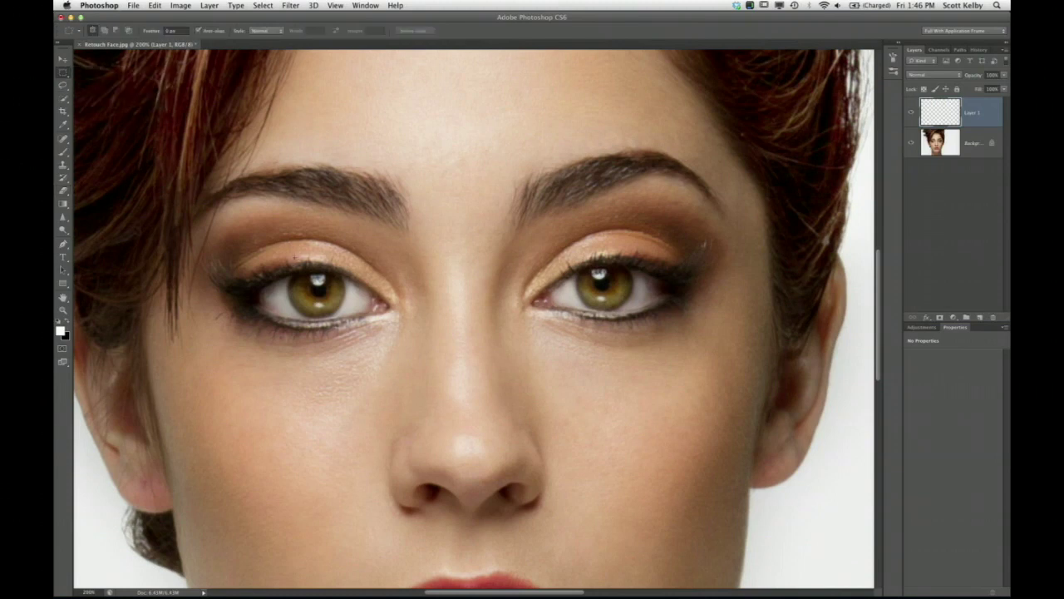
pyautogui.moveTo(289, 247); pyautogui.dragTo(344, 313)
pyautogui.hotkey('alt', 'BackSpace')
pyautogui.press('super+d')
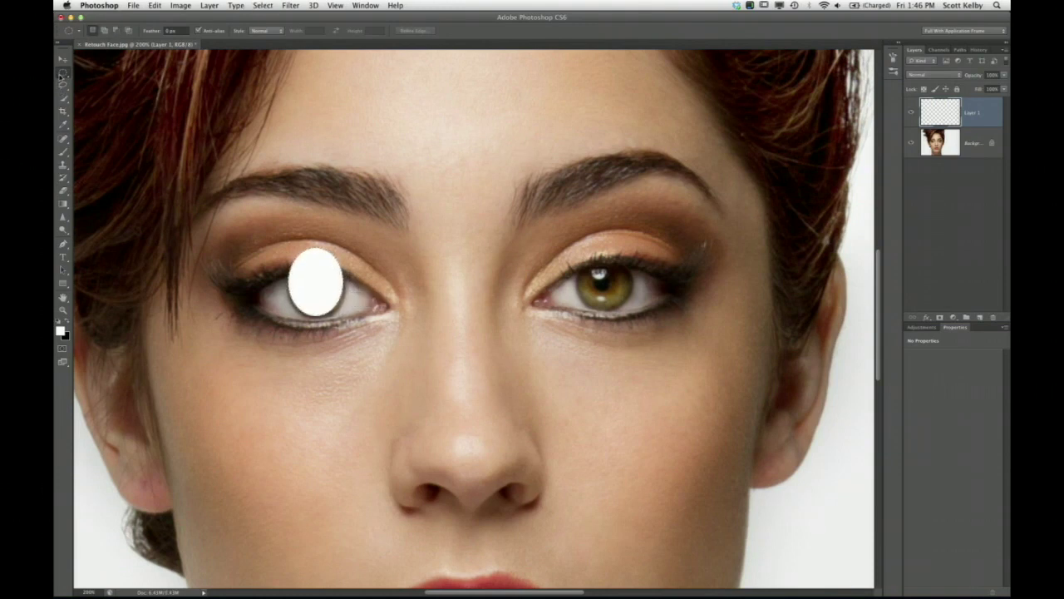
# Step: Remove the ellipse's upper portion with a rectangular selection, keeping only the part over the lower iris
pyautogui.moveTo(64, 75); pyautogui.dragTo(87, 74)
pyautogui.moveTo(279, 244); pyautogui.dragTo(360, 298)
pyautogui.press('BackSpace')
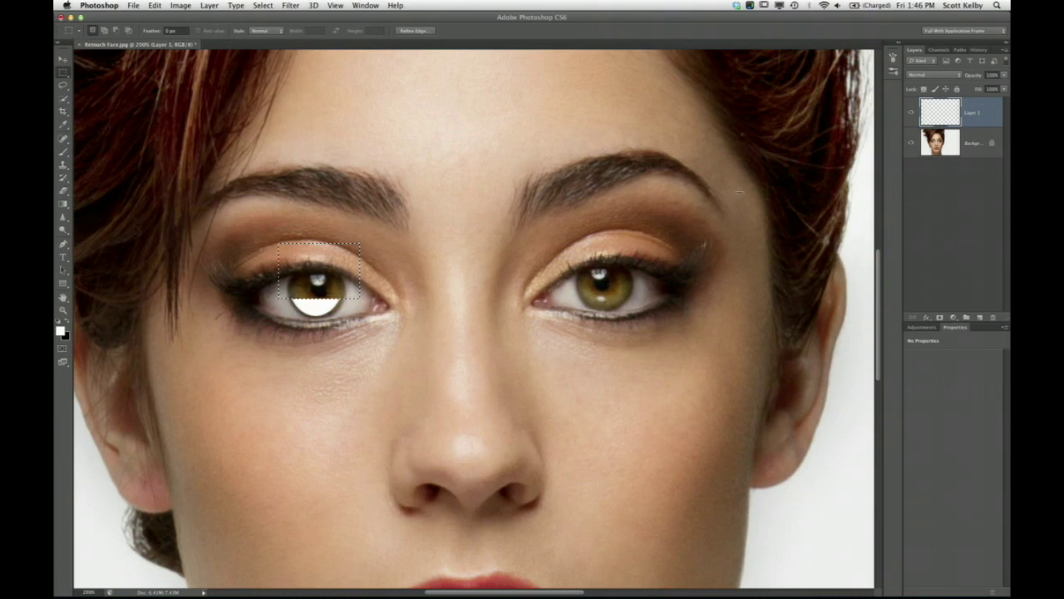
pyautogui.press('super+d')
# Step: Cut the remaining white shape into a thin crescent by deleting an upward-shifted copy of its selection
pyautogui.moveTo(326, 312); pyautogui.dragTo(331, 292)
pyautogui.press('BackSpace')
pyautogui.press('super+d')
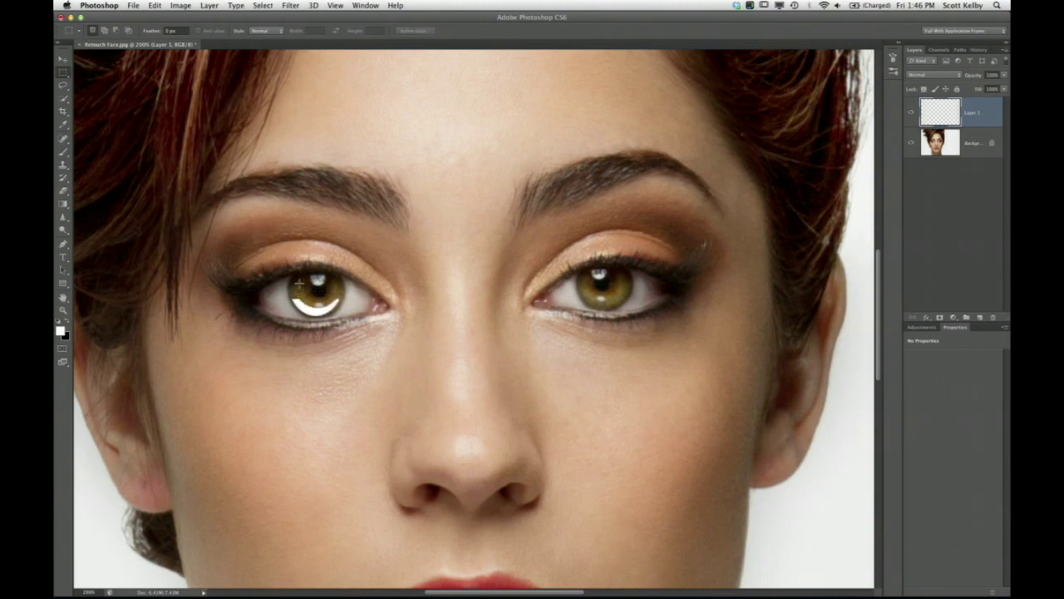
# Step: Move the white crescent slightly upward within the lower iris
pyautogui.press('b')
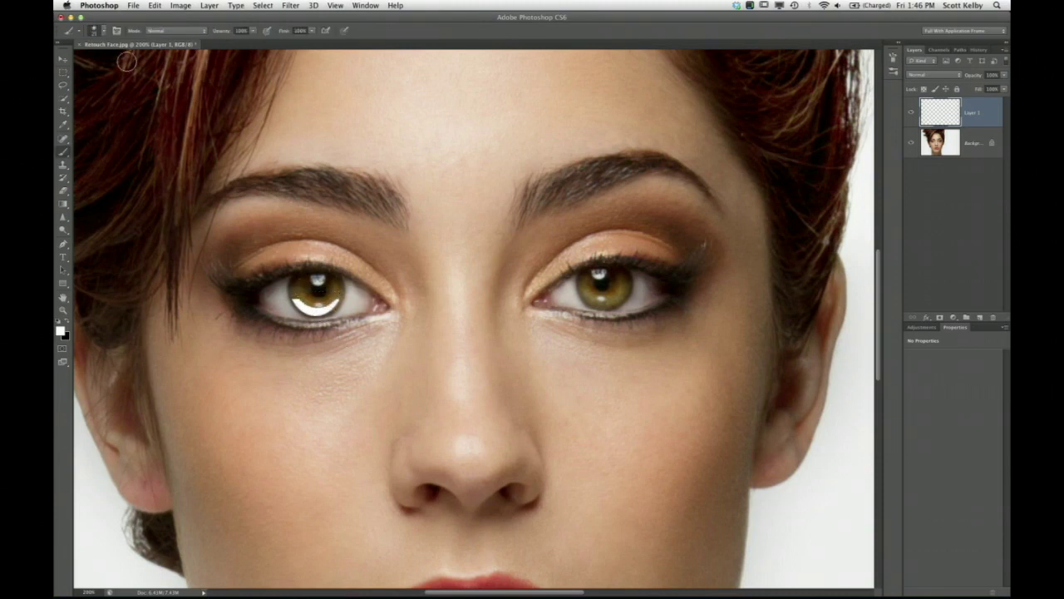
pyautogui.click(61, 58)
pyautogui.moveTo(329, 312); pyautogui.dragTo(329, 307)
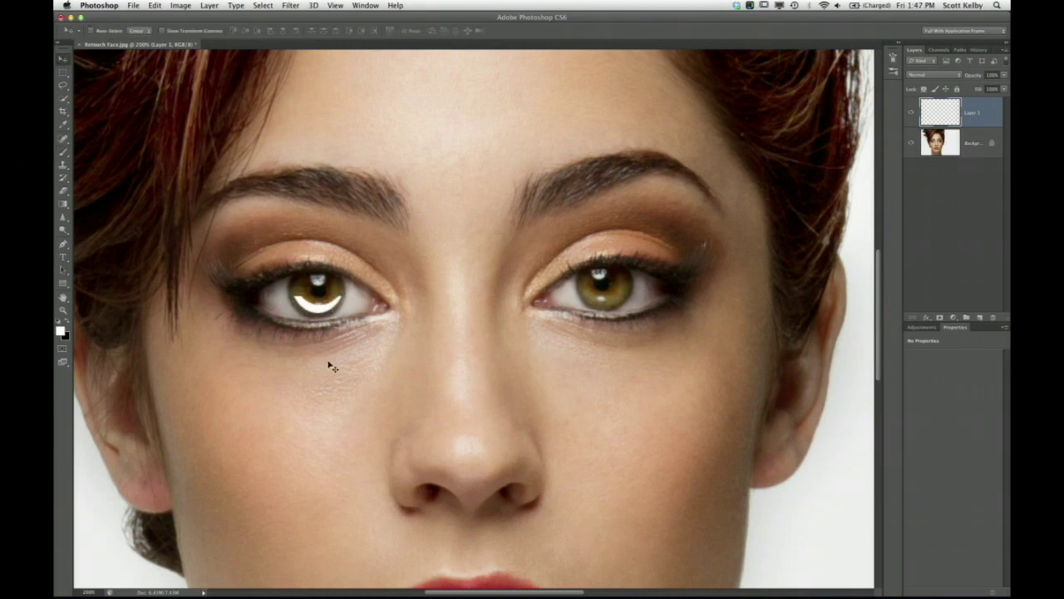
# Step: Apply a Gaussian Blur with a 3-pixel radius to the crescent and set its layer's blend mode to Soft Light
pyautogui.click(288, 5)
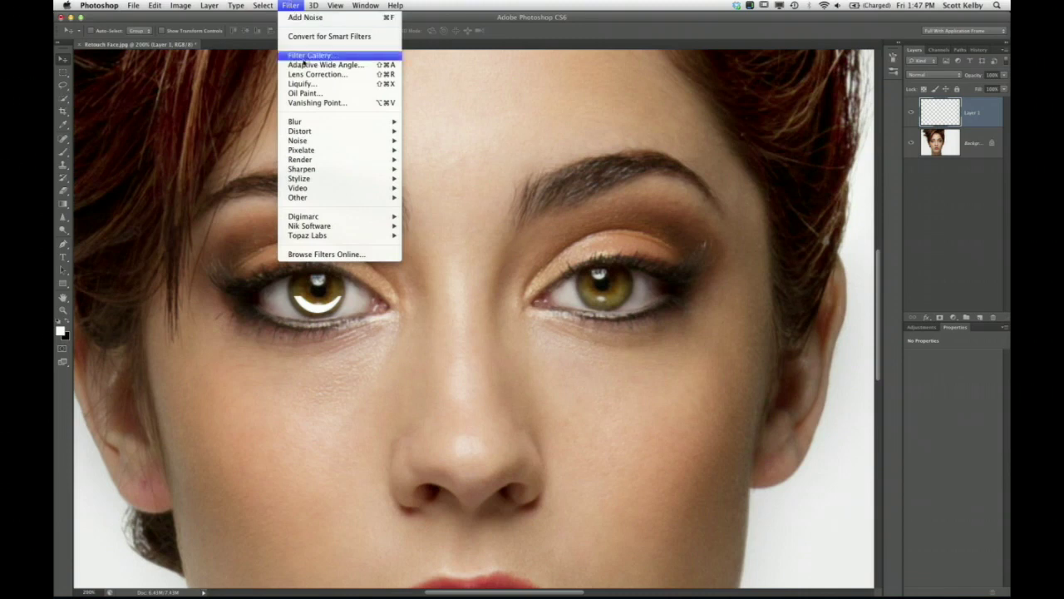
pyautogui.moveTo(308, 125)
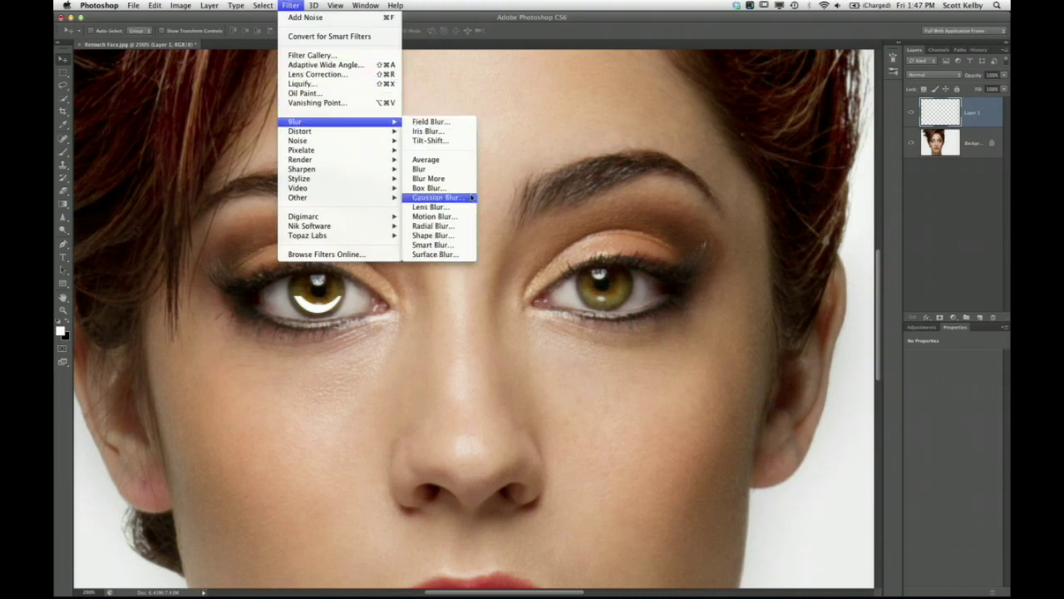
pyautogui.click(436, 197)
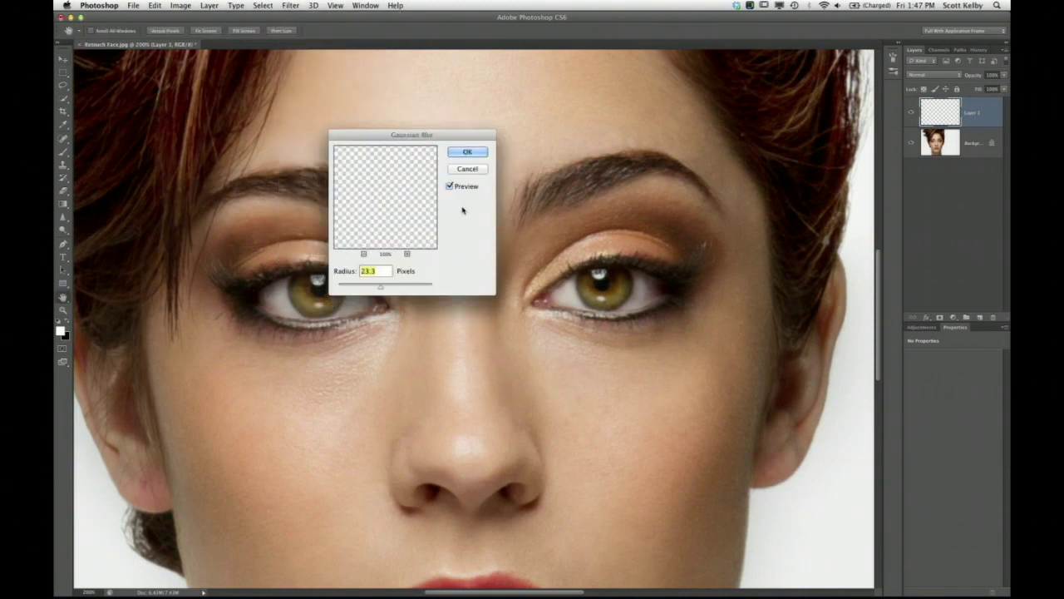
pyautogui.write('3')
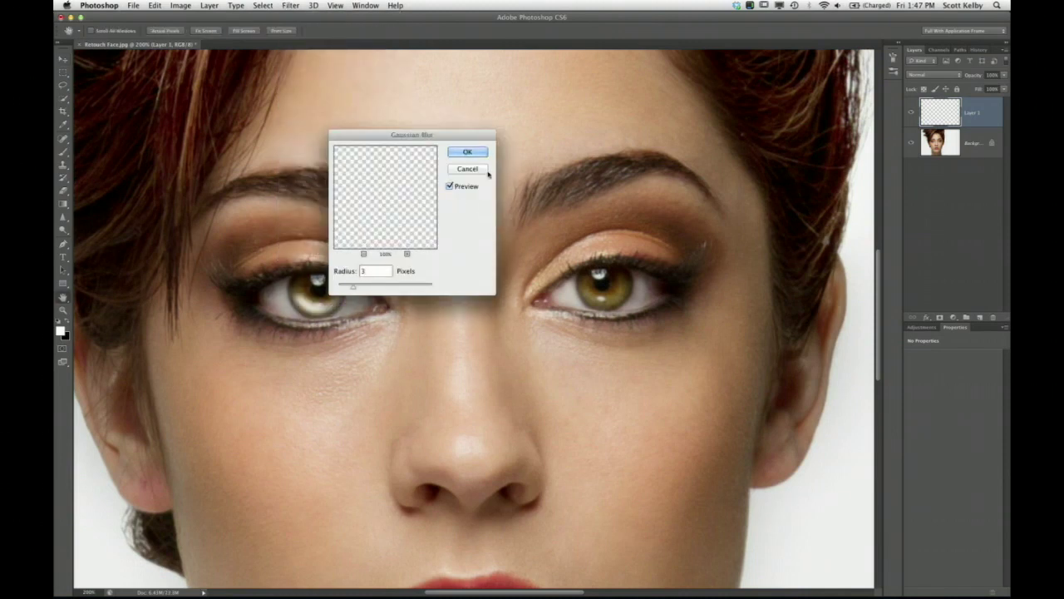
pyautogui.click(469, 153)
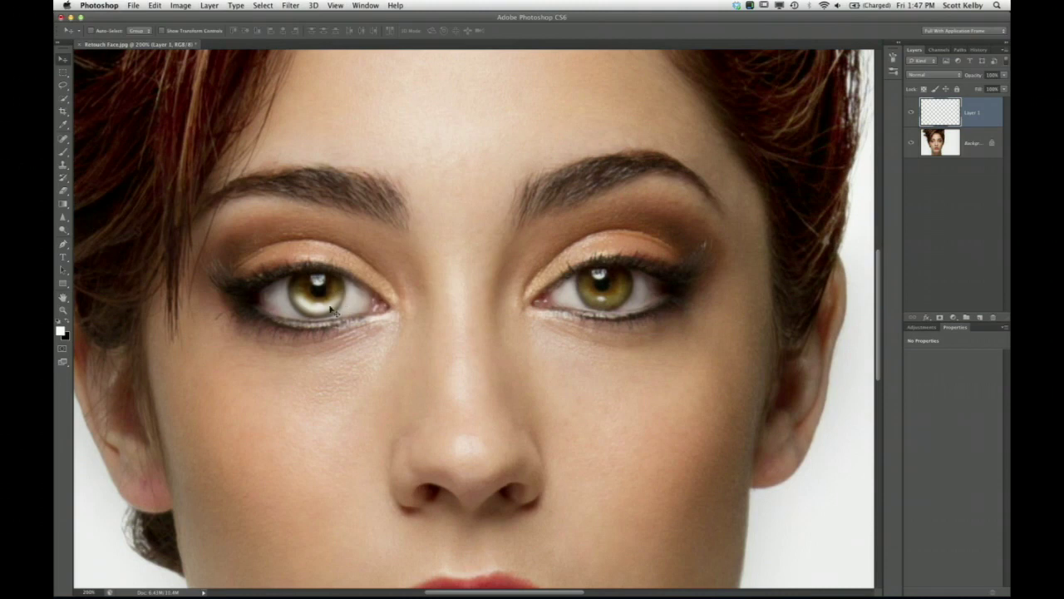
pyautogui.click(942, 74)
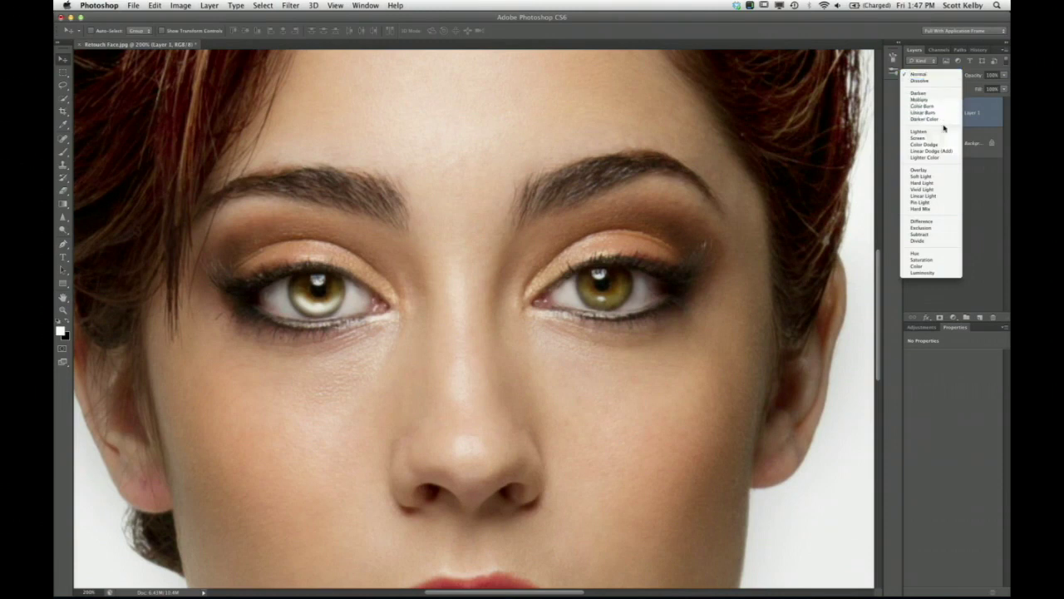
pyautogui.click(945, 188)
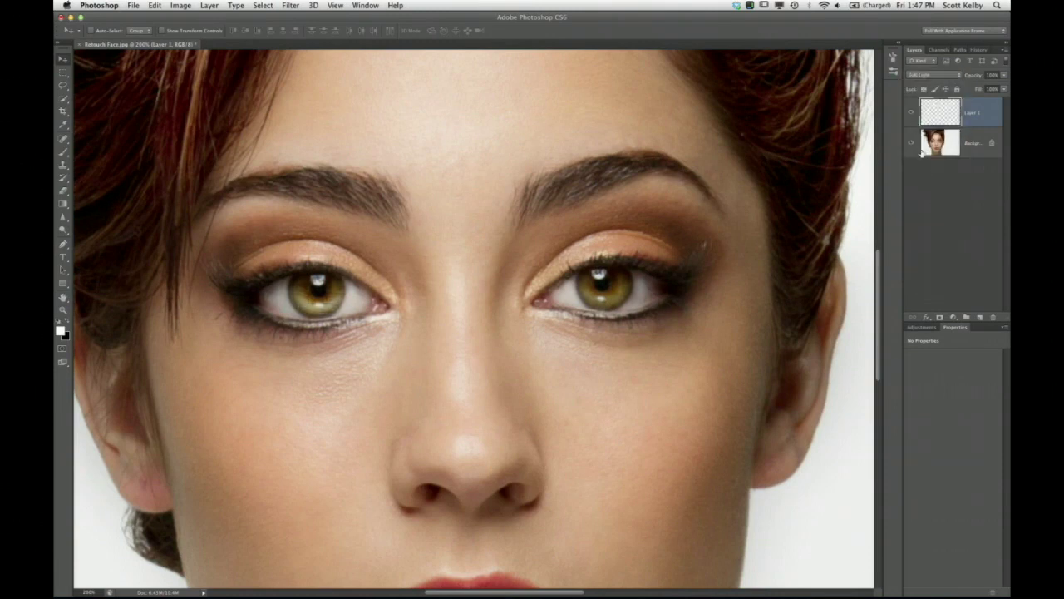
# Step: Toggle the crescent layer's visibility repeatedly to compare the iris with and without the highlight
pyautogui.click(910, 114)
pyautogui.click(911, 114)
pyautogui.click(911, 114)
pyautogui.click(911, 114)
pyautogui.click(911, 114)
pyautogui.click(911, 114)
# Step: Merge a duplicate of the crescent layer into it, and copy the crescent onto the other eye's lower iris within the same layer
pyautogui.press('super+j')
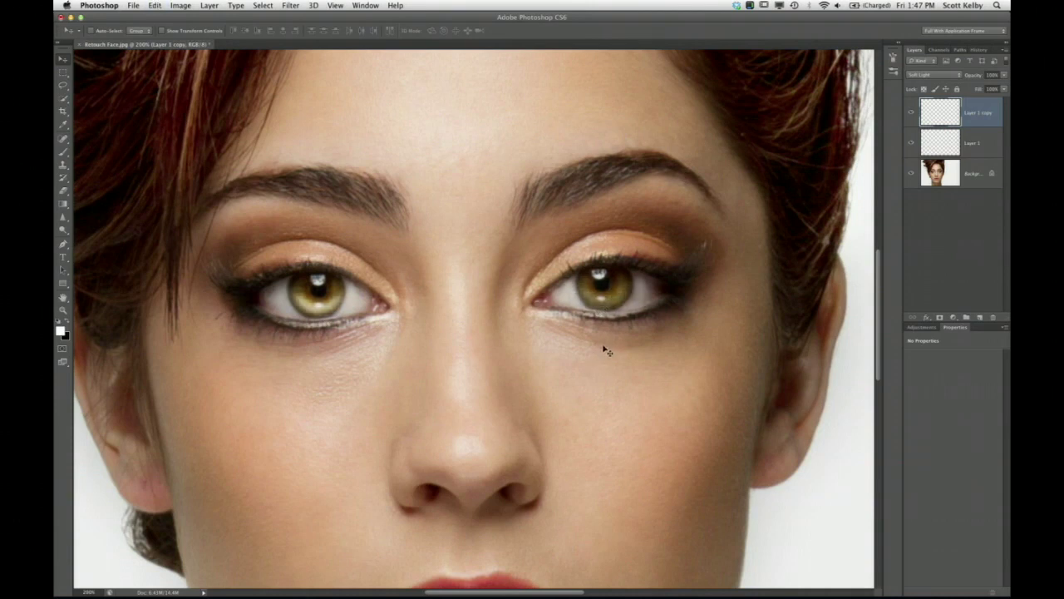
pyautogui.press('super+e')
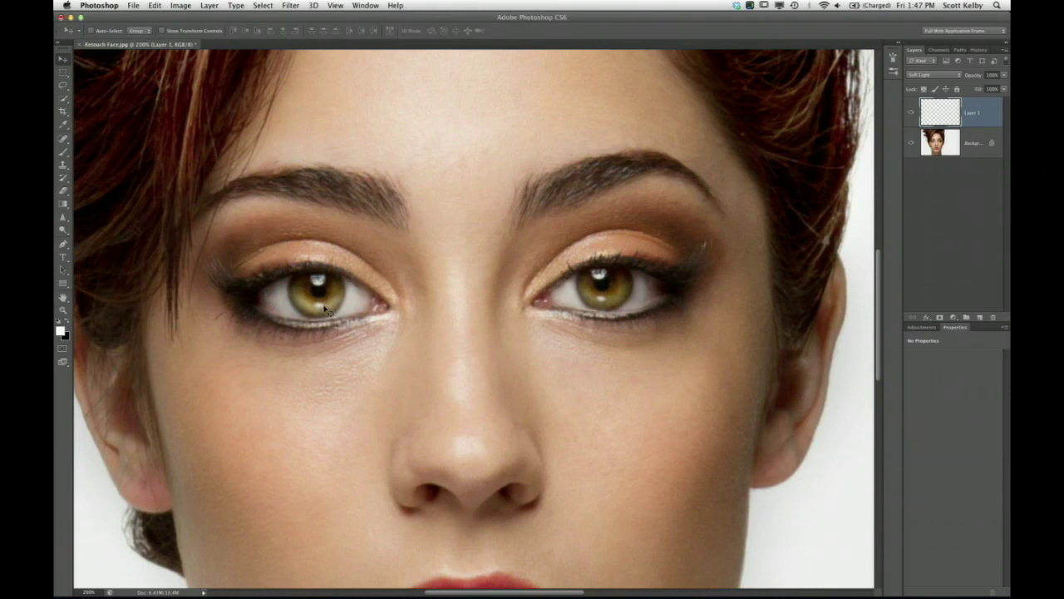
pyautogui.moveTo(320, 307); pyautogui.dragTo(606, 298)
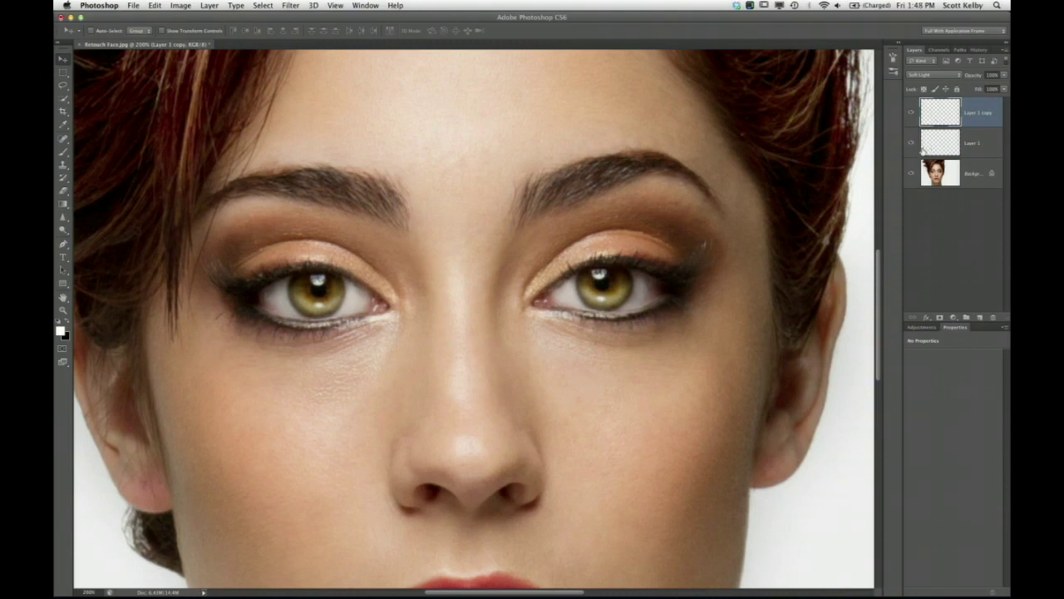
pyautogui.hotkey('ctrl', 'e')
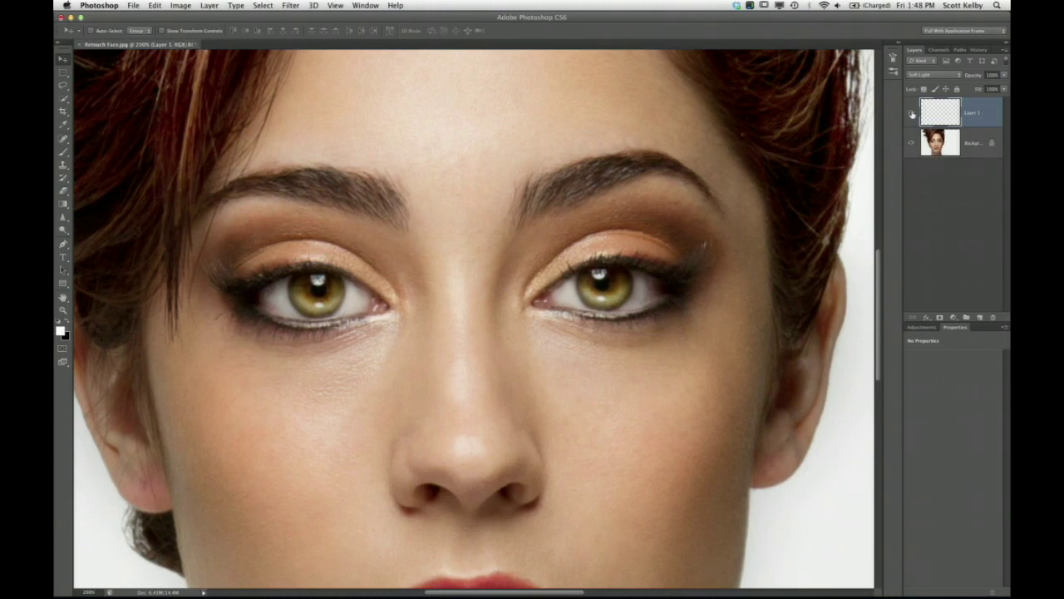
# Step: Compare both eyes with and without the merged highlight layer, close up and at 100% zoom
pyautogui.click(912, 113)
pyautogui.click(912, 113)
pyautogui.click(912, 113)
pyautogui.press('super+minus')
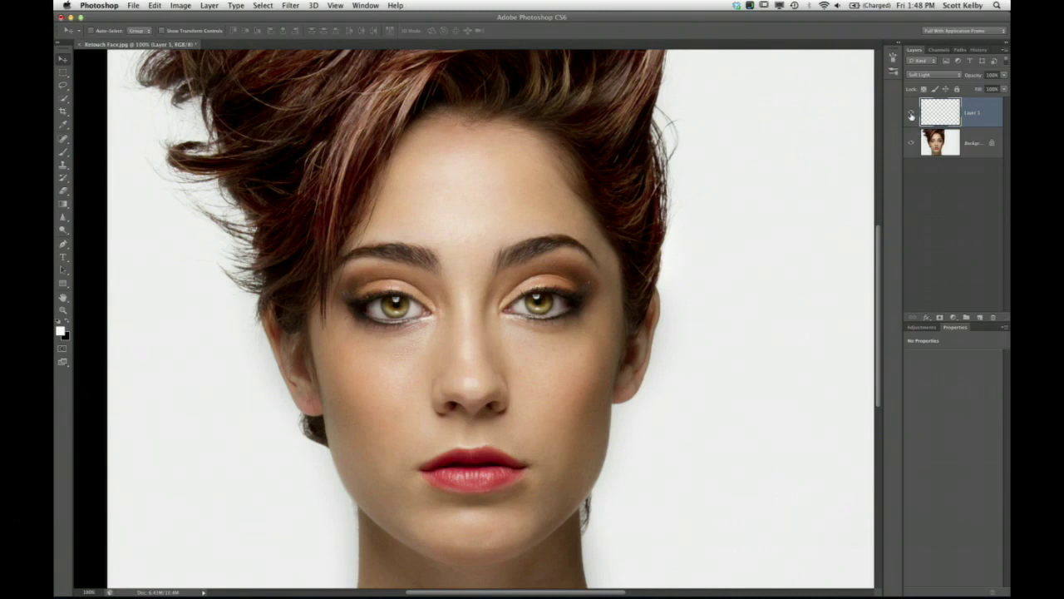
pyautogui.click(912, 115)
pyautogui.click(911, 115)
pyautogui.click(911, 115)
pyautogui.click(911, 115)
pyautogui.click(912, 116)
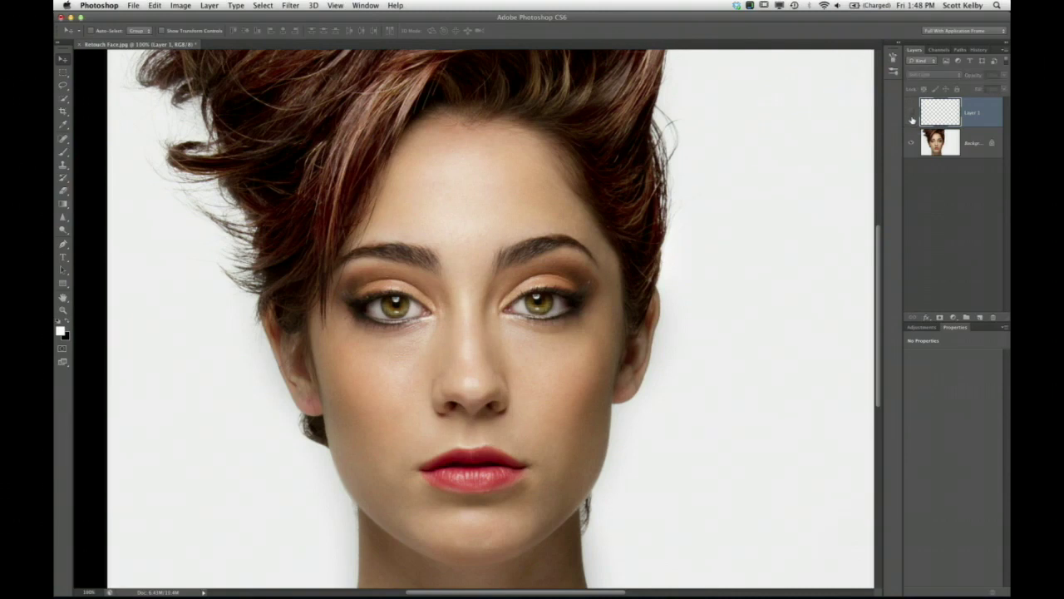
pyautogui.click(912, 115)
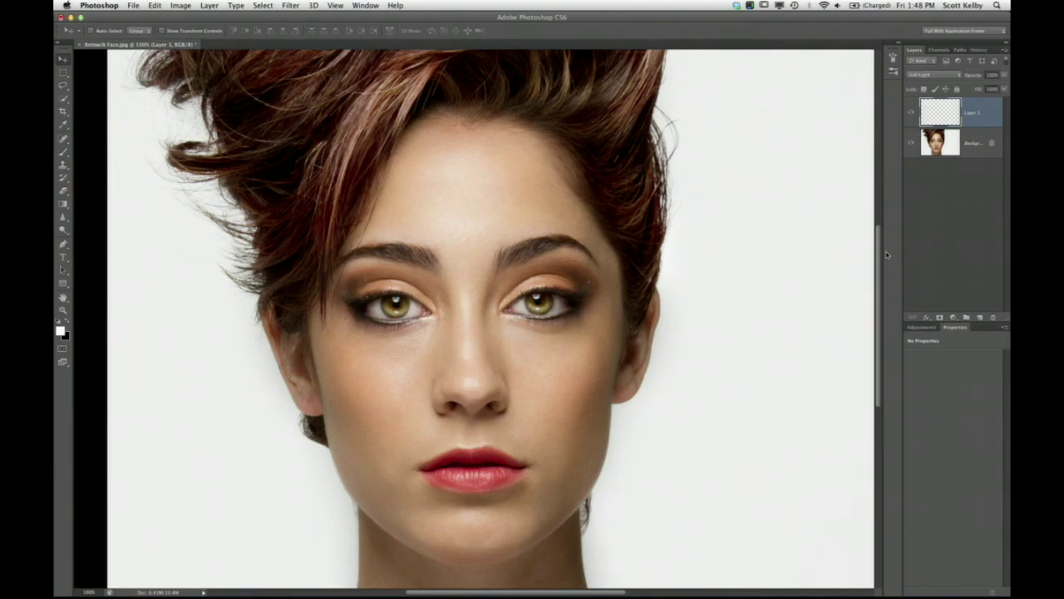
# Step: Lower the highlight layer's opacity to 55% and compare the eyes with the layer hidden and shown
pyautogui.click(1006, 74)
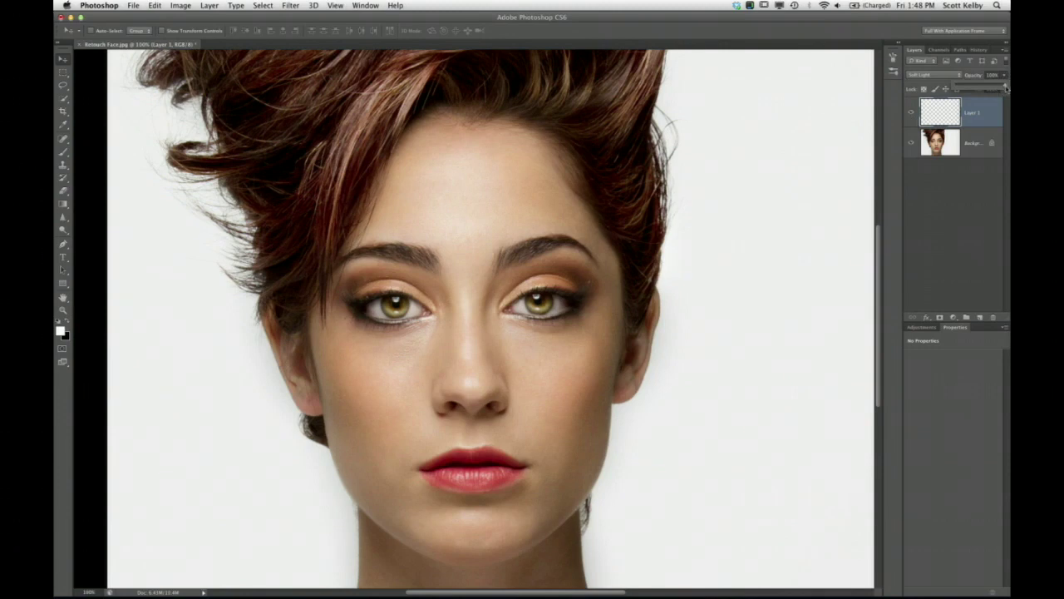
pyautogui.moveTo(997, 89); pyautogui.dragTo(984, 91)
pyautogui.click(913, 115)
pyautogui.click(915, 114)
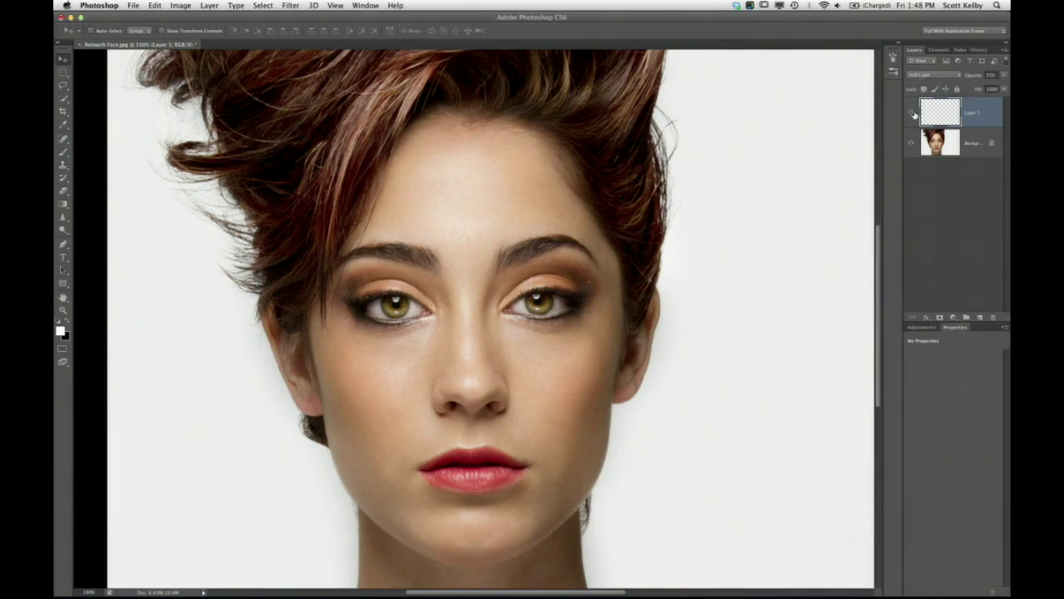
pyautogui.click(914, 114)
pyautogui.click(915, 114)
# Step: Reduce the highlight layer's opacity to 45% and check the eyes with the layer hidden and shown
pyautogui.click(1003, 76)
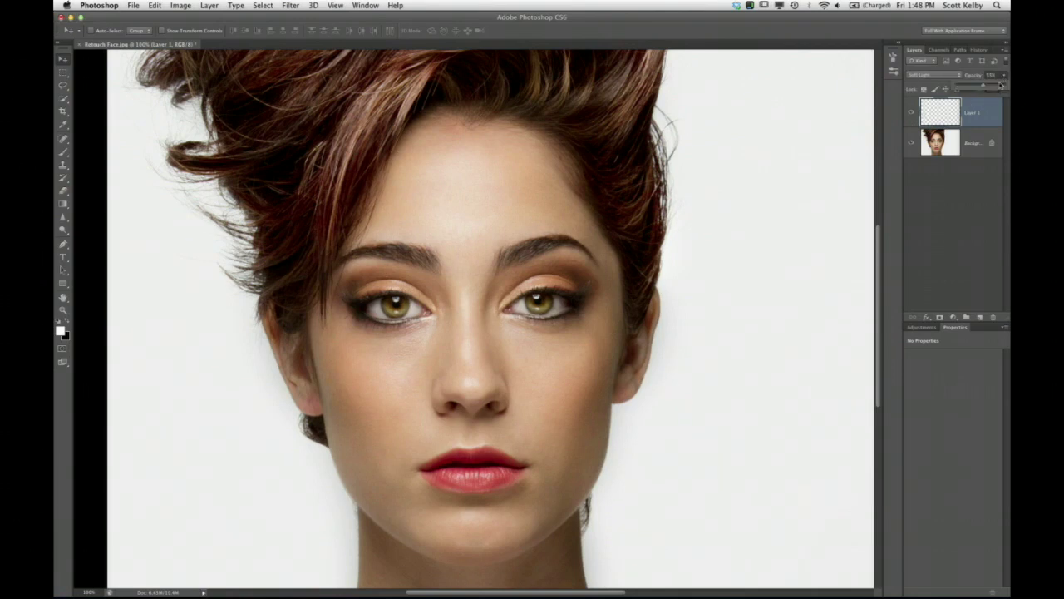
pyautogui.click(912, 115)
pyautogui.click(913, 115)
pyautogui.click(913, 115)
pyautogui.click(913, 115)
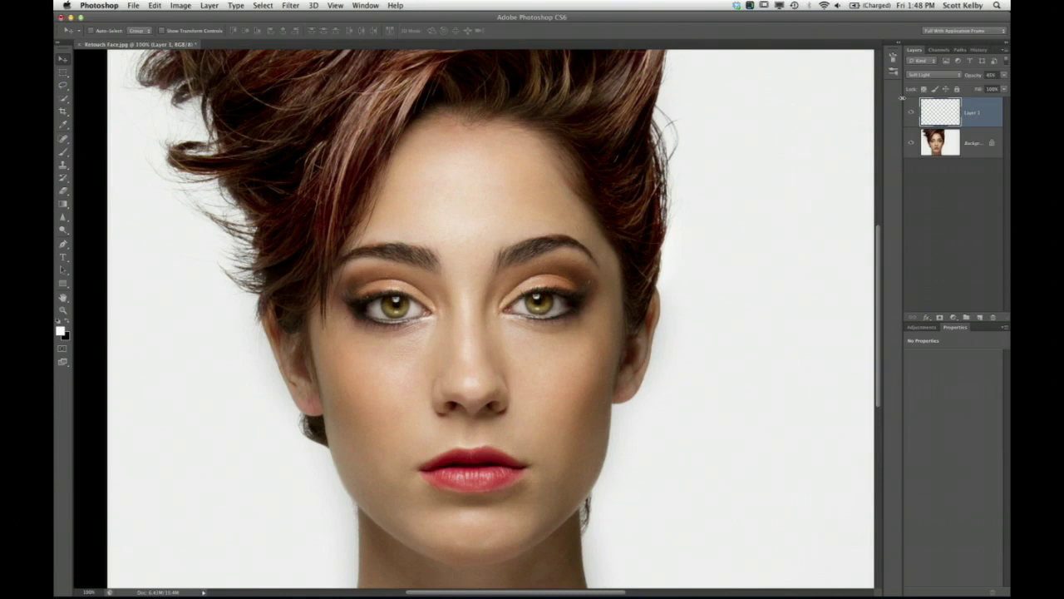